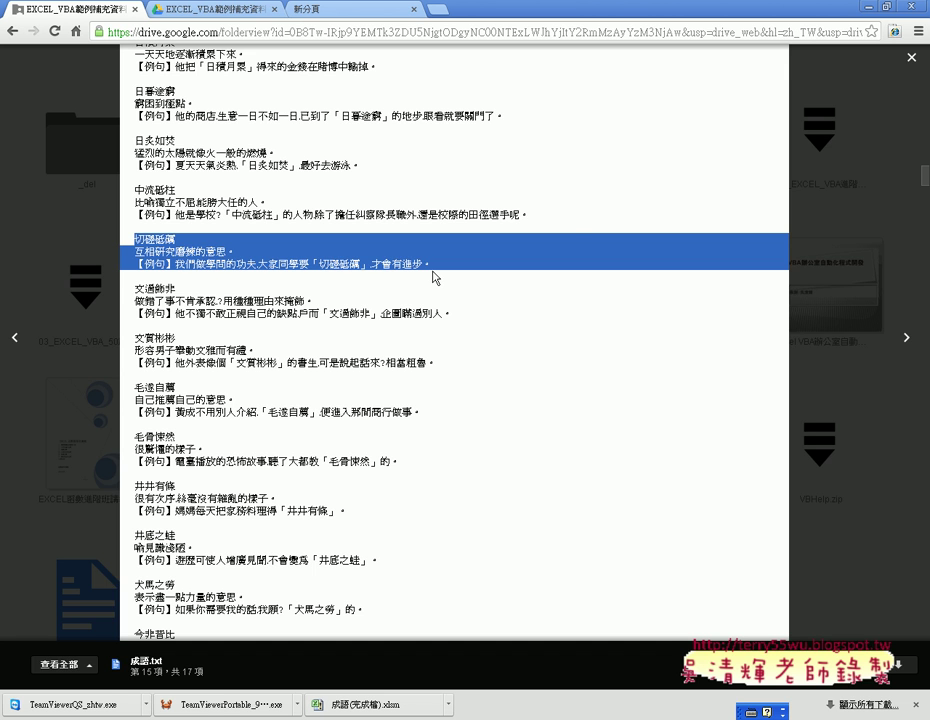
Close the 成語.txt text preview to get back to the Drive file grid.
click(910, 58)
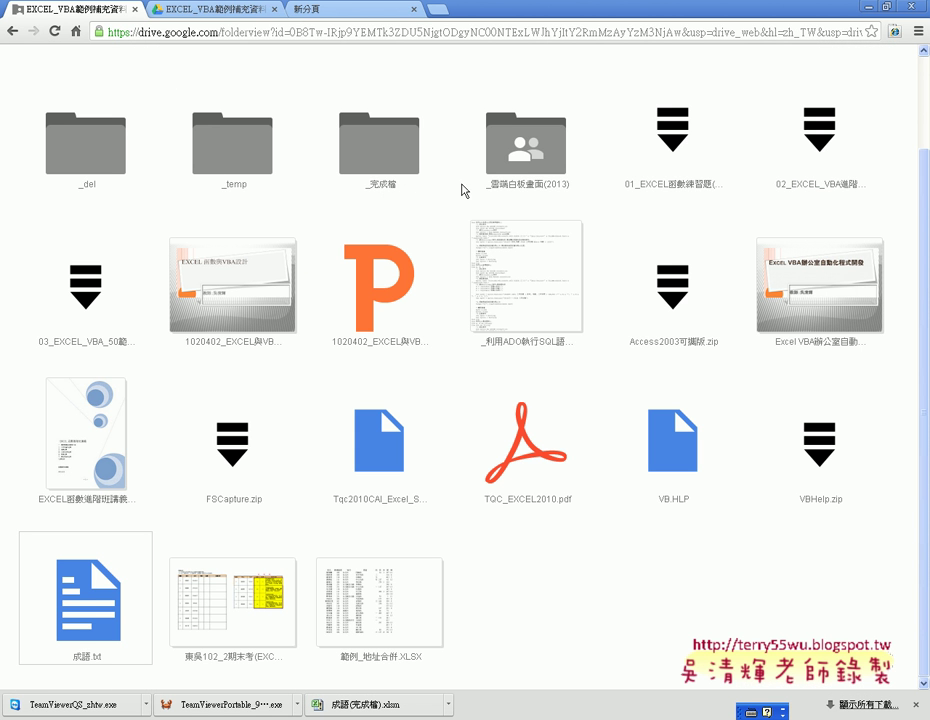
Go into _雲端白板畫面(2013) › 問題7_找出您的資料 and open the downloaded 成語(完成檔).xlsm.
click(492, 172)
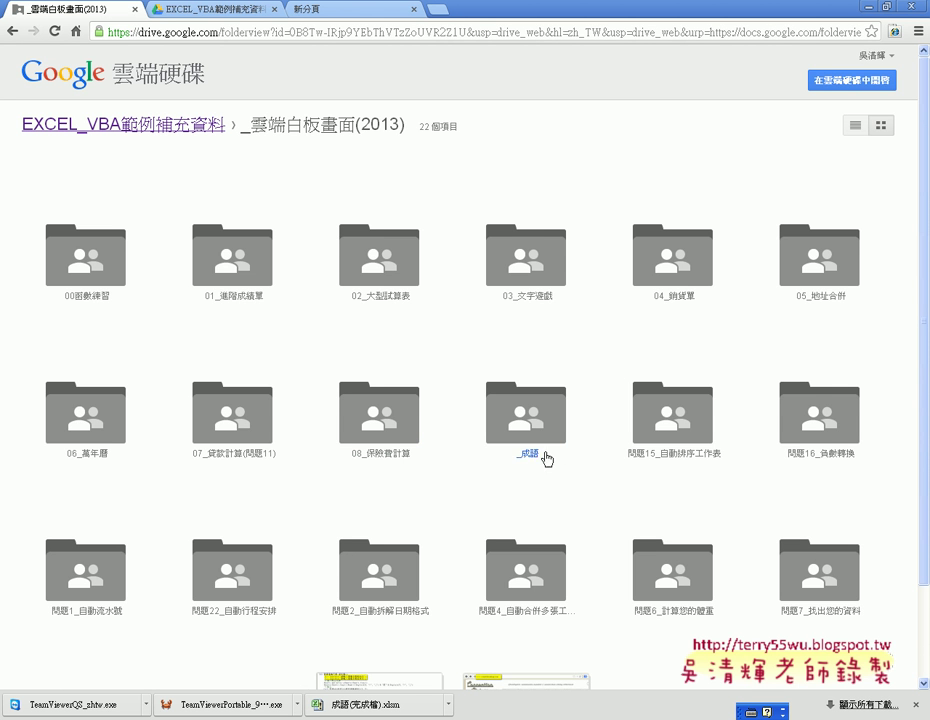
scroll(552, 510, down, 1)
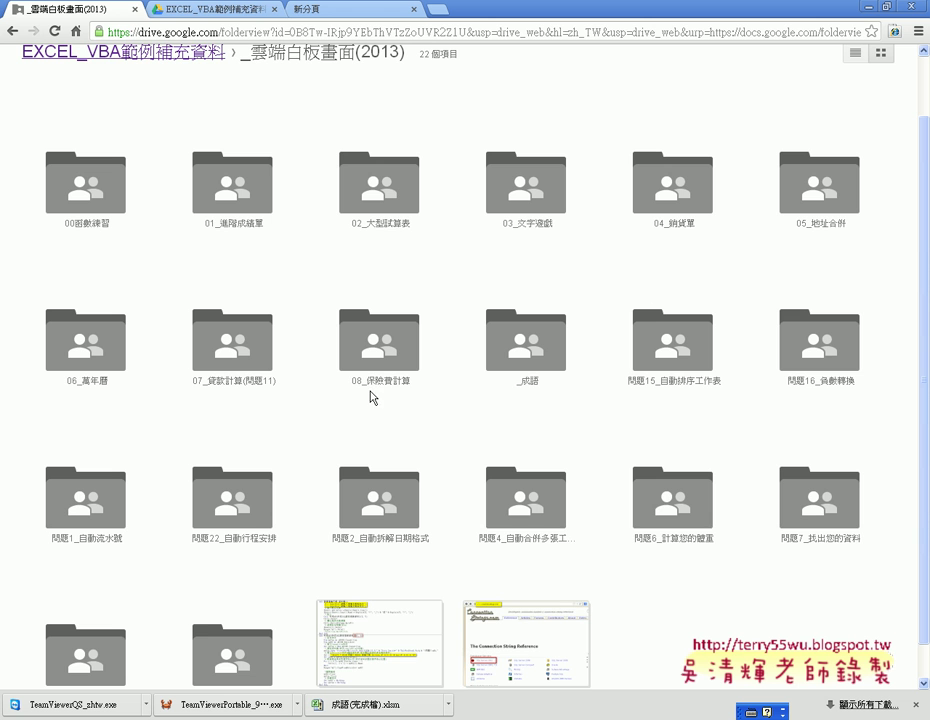
click(840, 513)
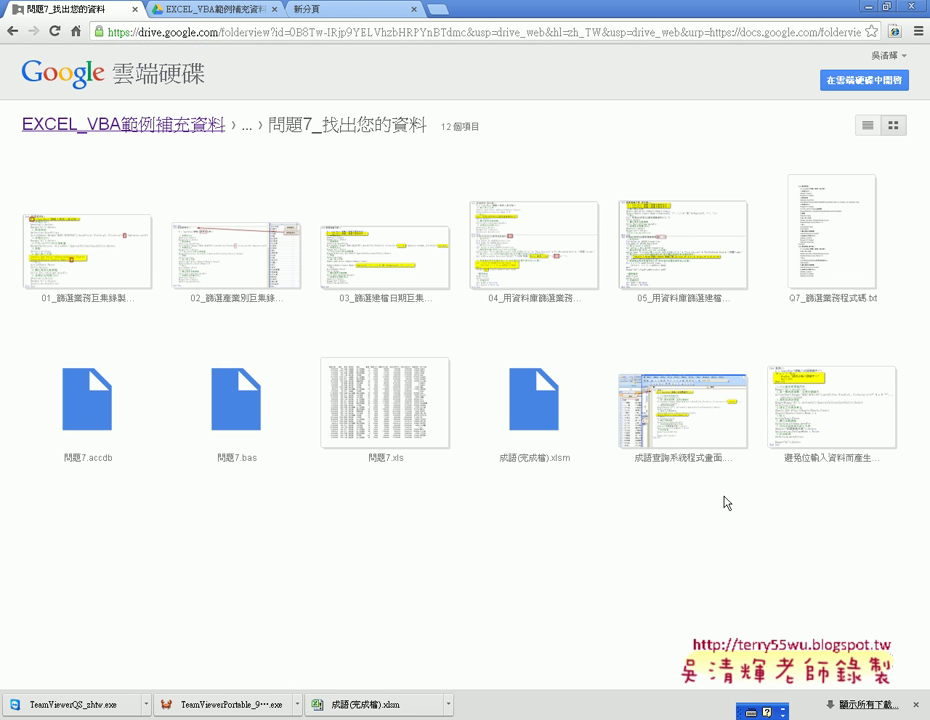
click(449, 704)
click(486, 624)
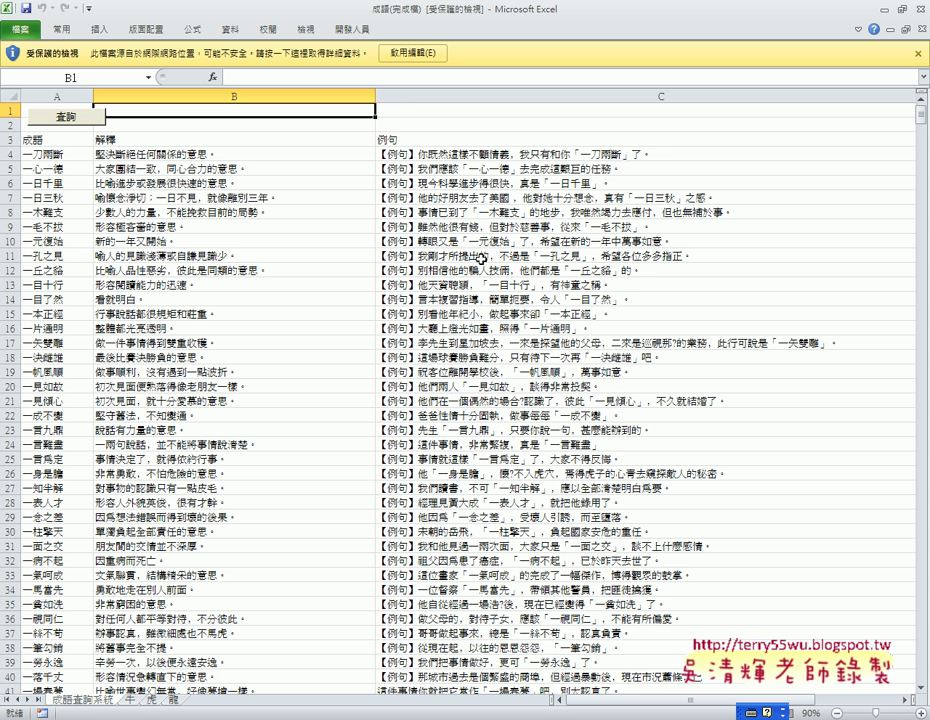
Enable editing and enable macros for 成語(完成檔).xlsm.
click(412, 52)
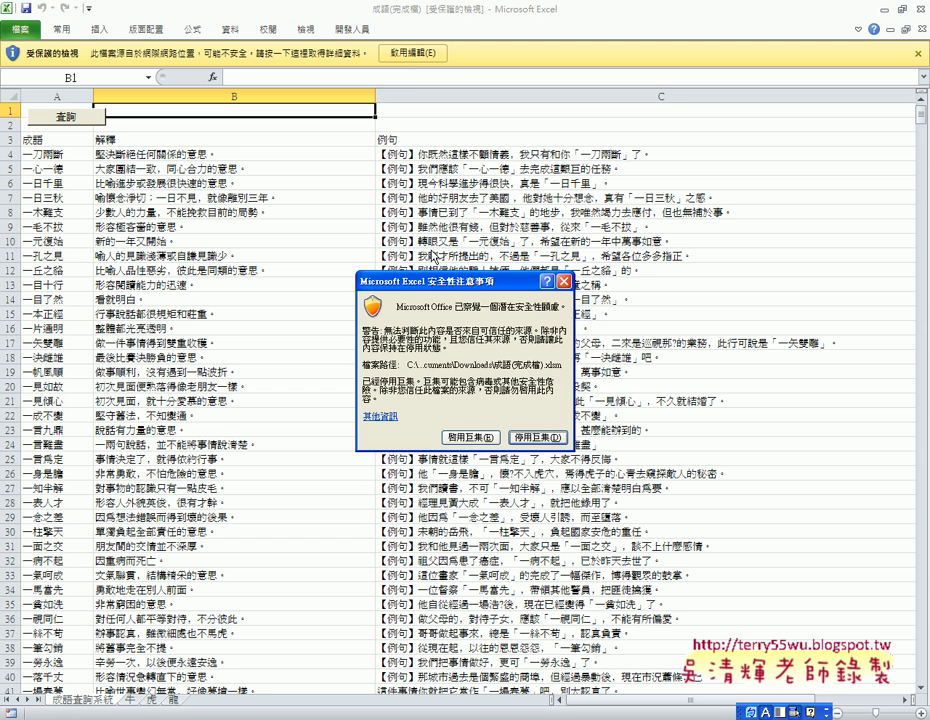
click(468, 438)
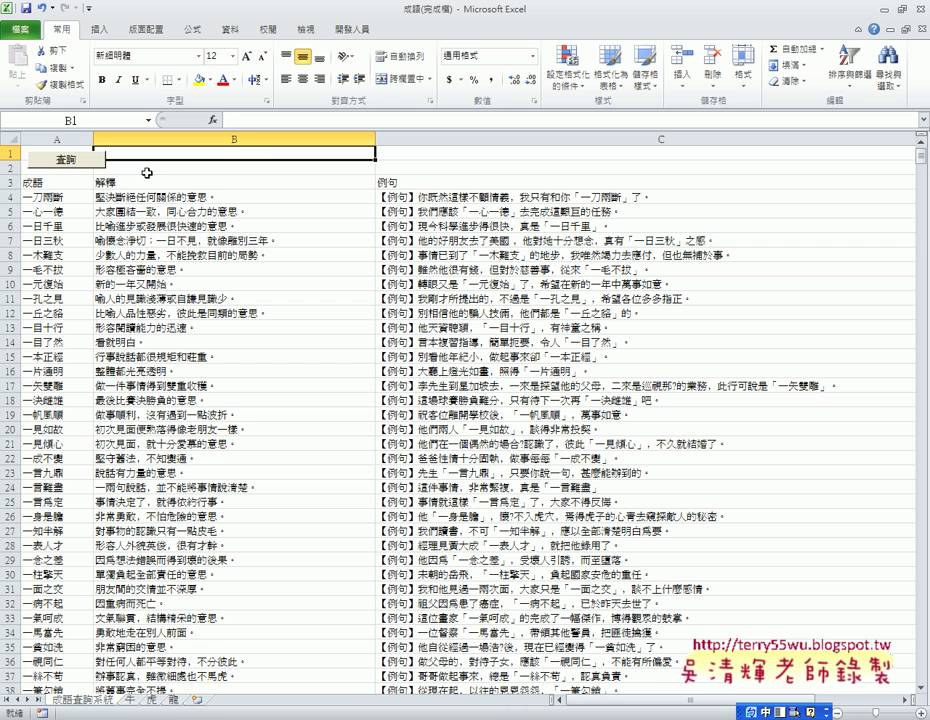
Run 查詢 with the keyword 鼠 and view the new 鼠 sheet listing 投鼠忌器.
click(8, 155)
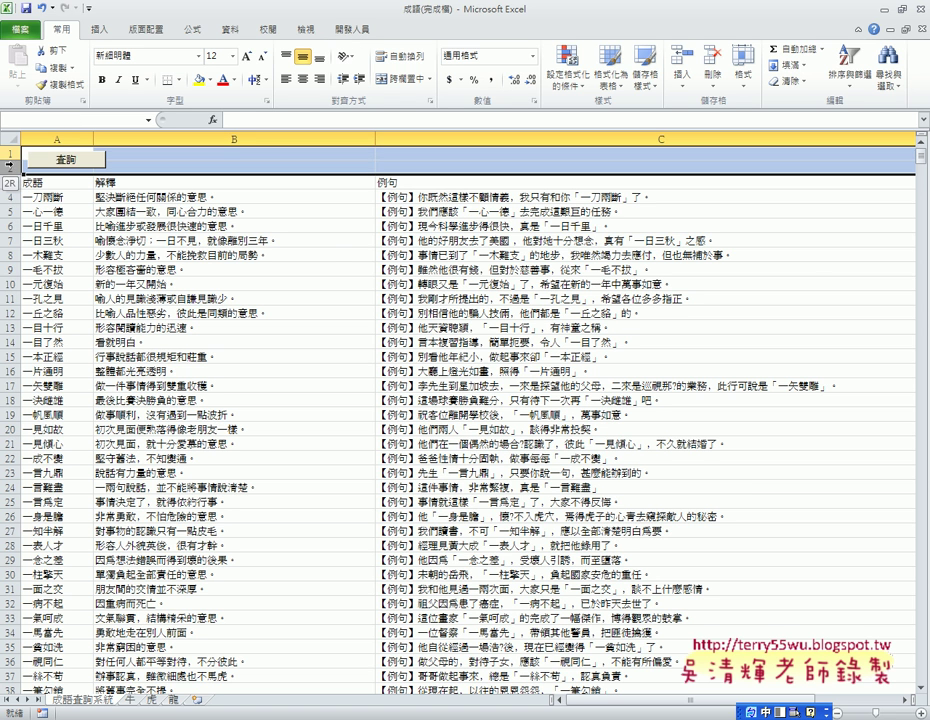
click(64, 159)
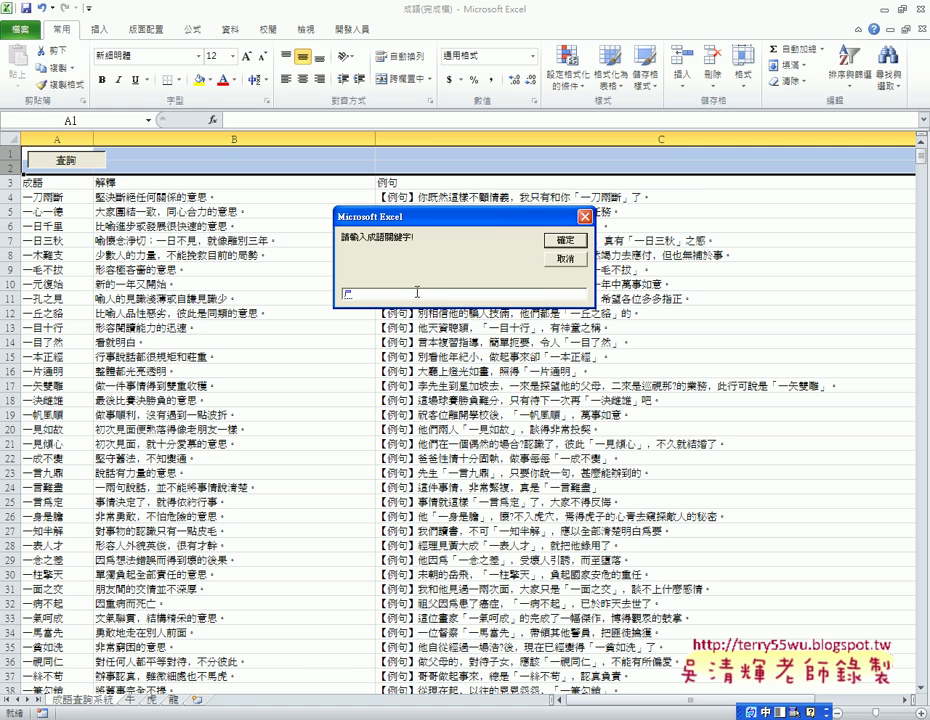
text(ㄕㄨ4)
key(Down)
key(Down)
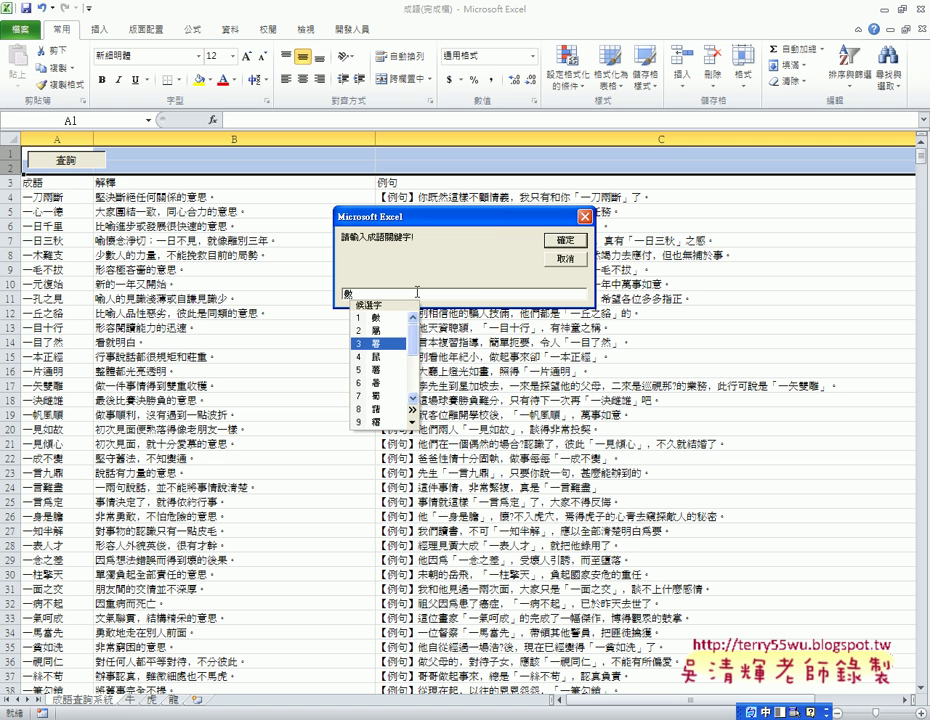
key(Down)
key(Return)
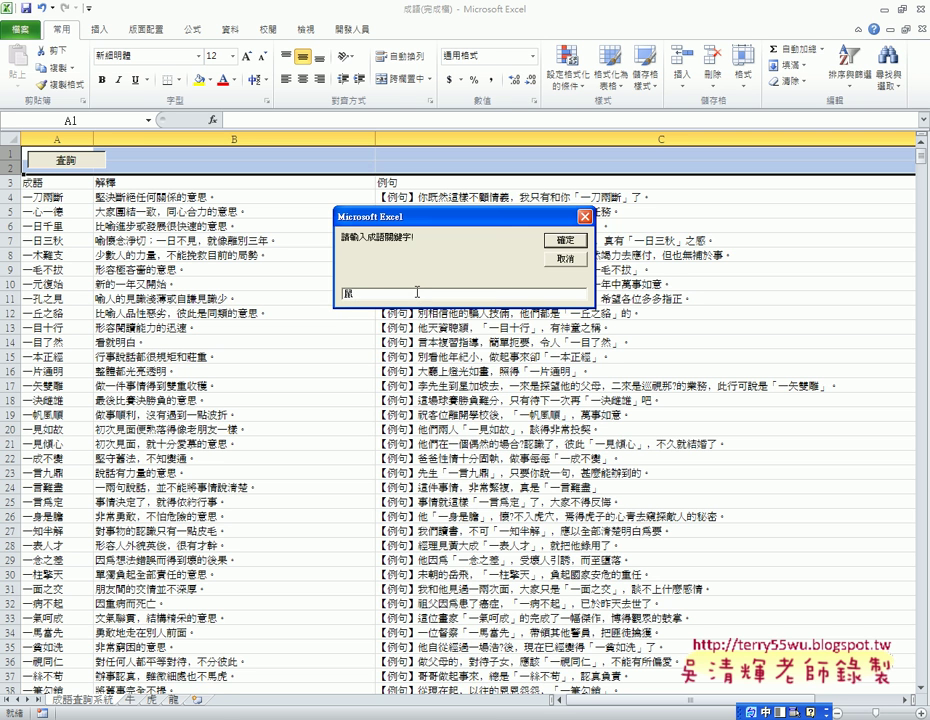
click(578, 240)
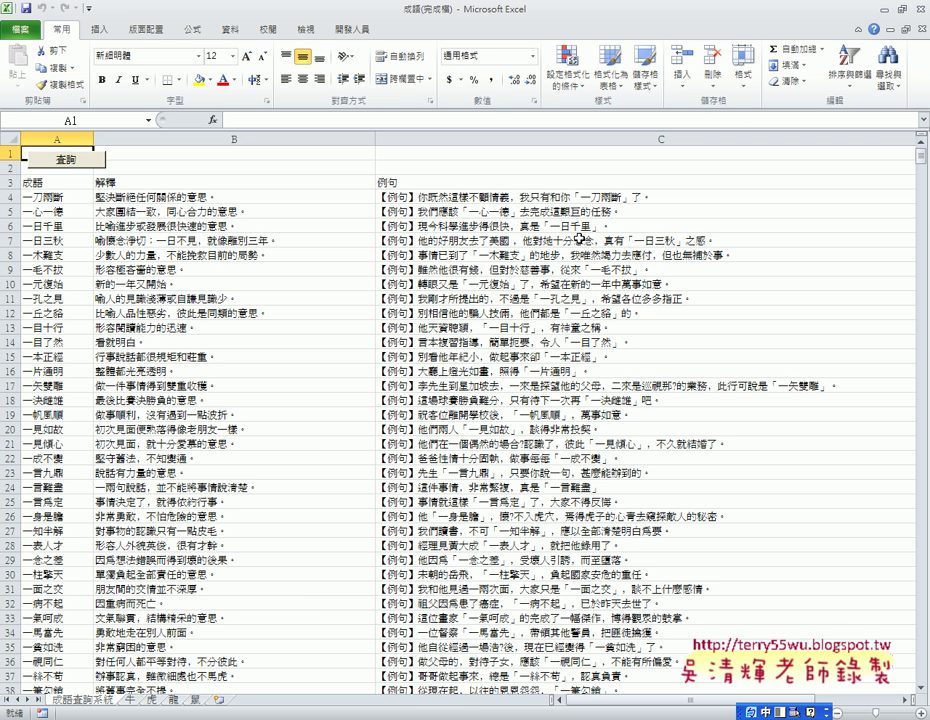
click(196, 701)
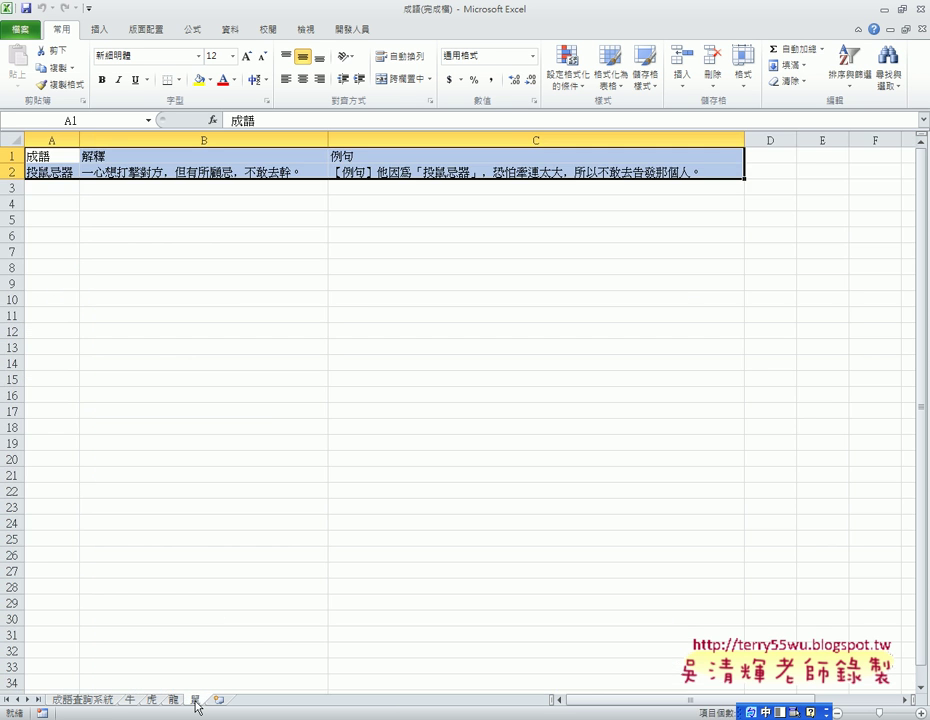
Delete the grouped 牛, 虎, 龍 and 鼠 result sheets, keeping only 成語查詢系統.
click(56, 172)
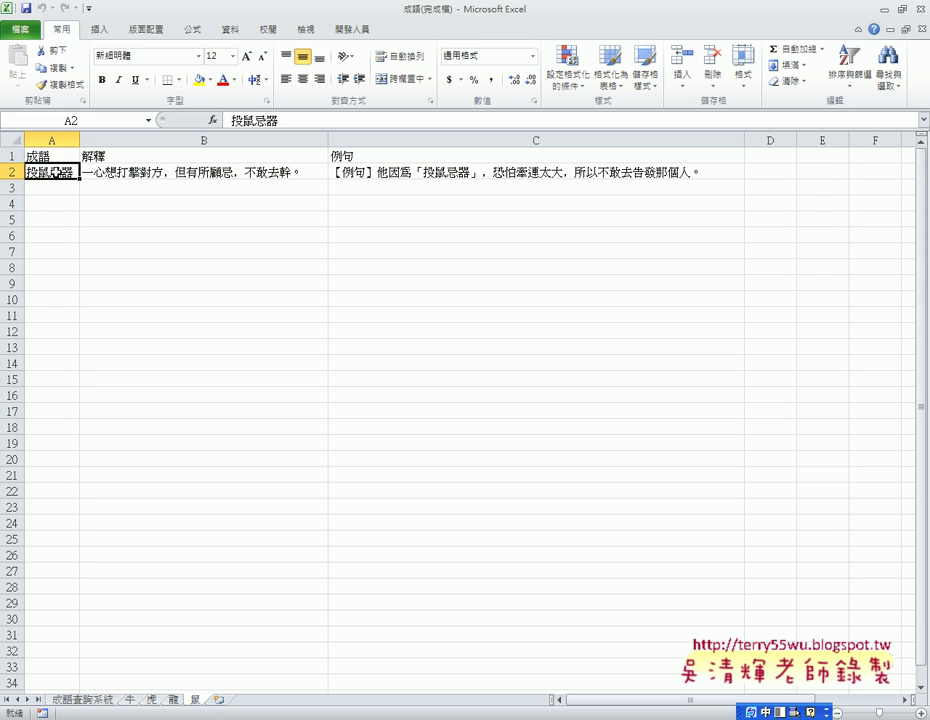
ctrl+click(132, 700)
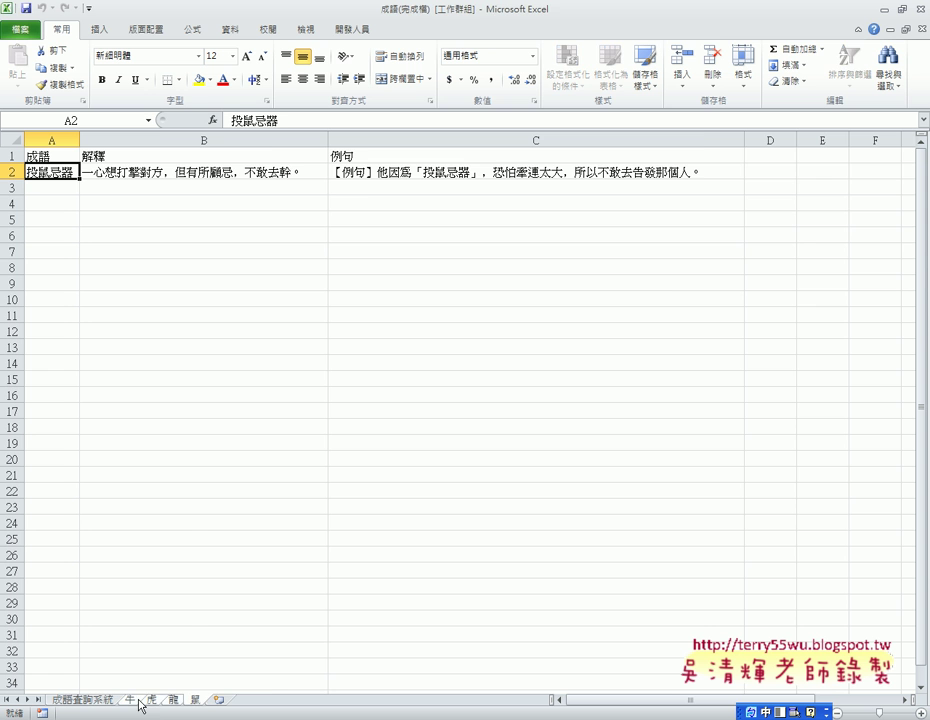
right_click(140, 701)
click(207, 528)
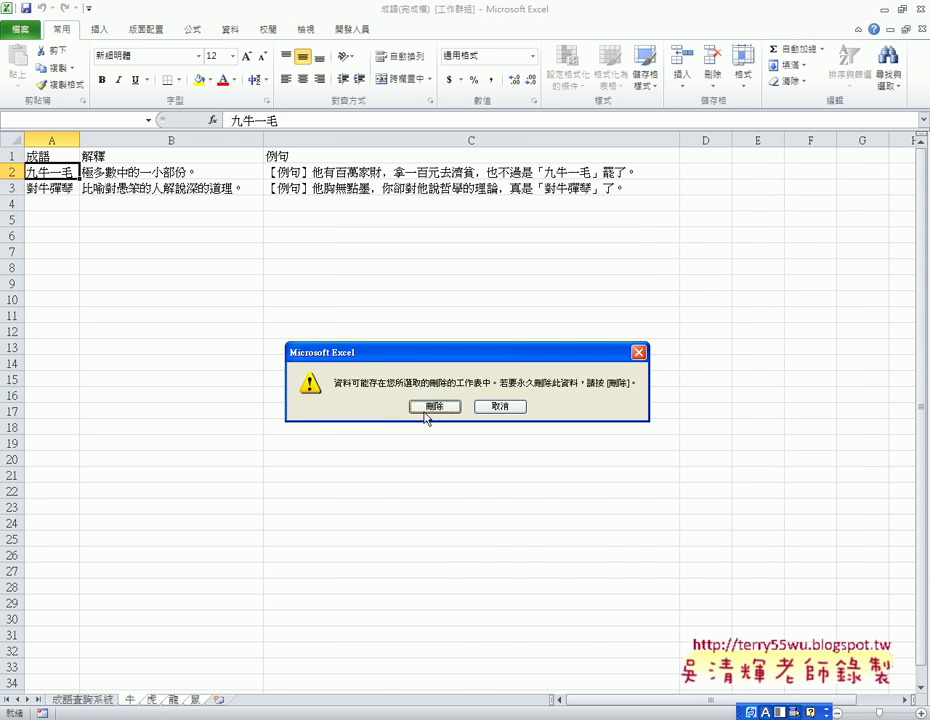
click(426, 408)
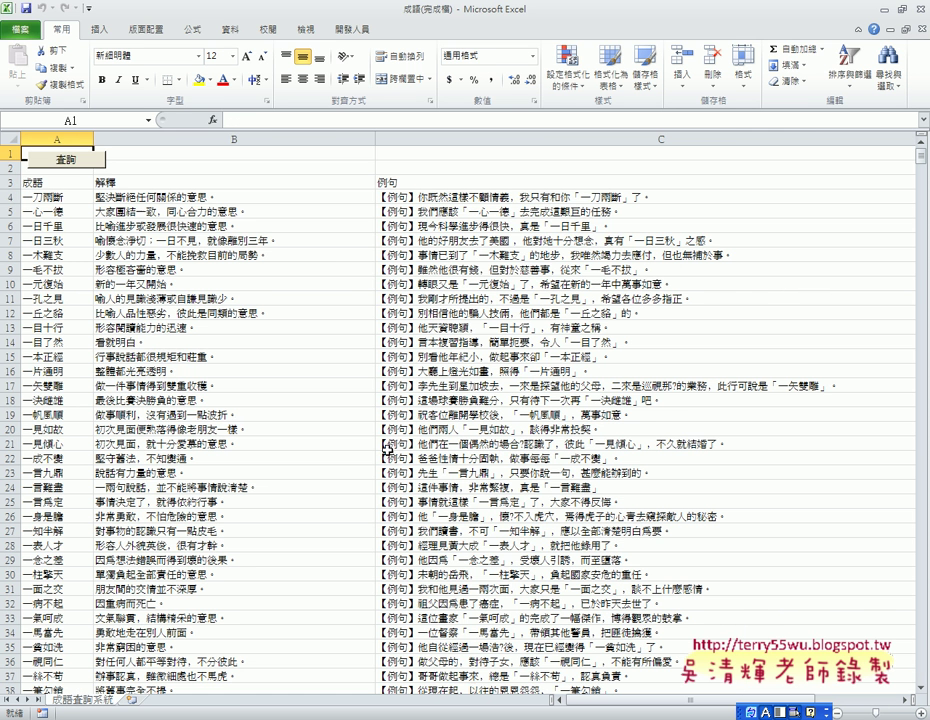
click(78, 164)
Enter the keyword 龍 and view the new 龍 sheet listing seven idioms.
text(為ㄨ)
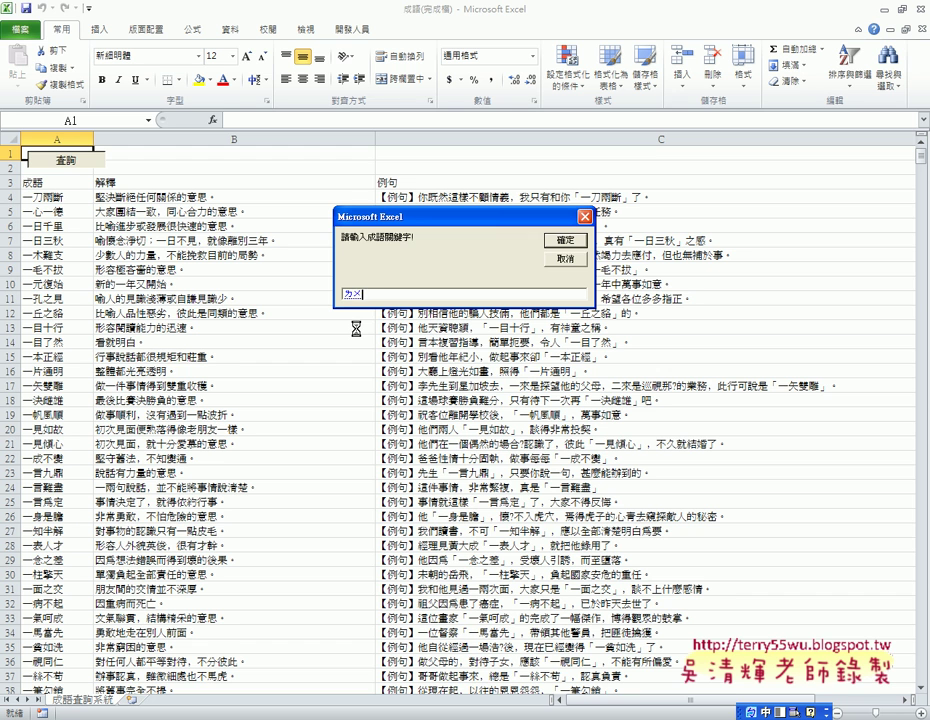
text(ㄥˊ)
key(BackSpace)
text(ㄌ)
text(ㄨㄥˊ)
key(Down)
key(Return)
key(Return)
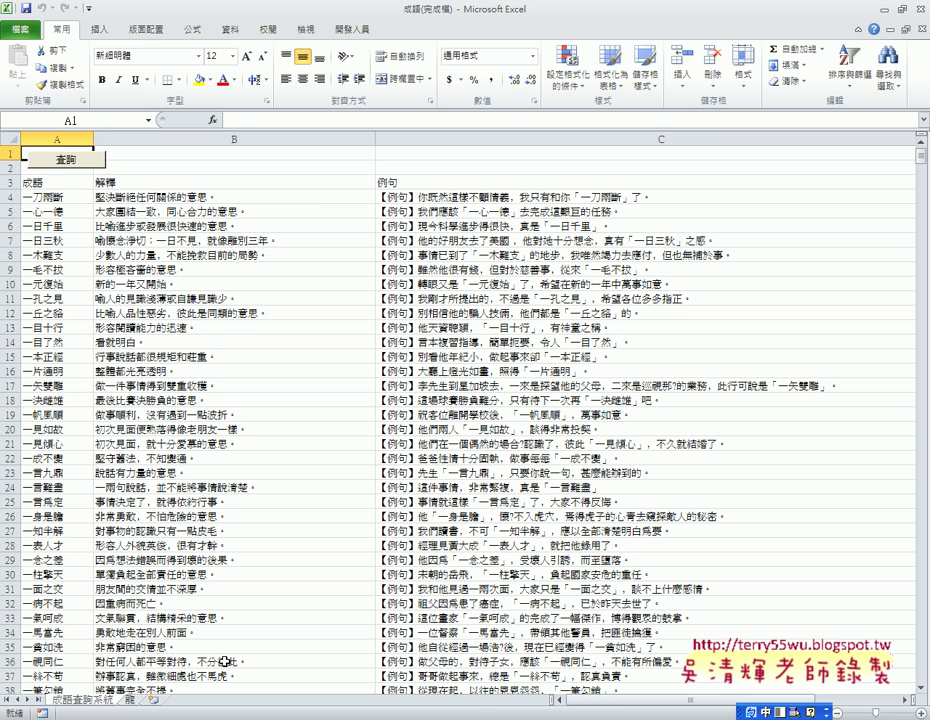
click(130, 700)
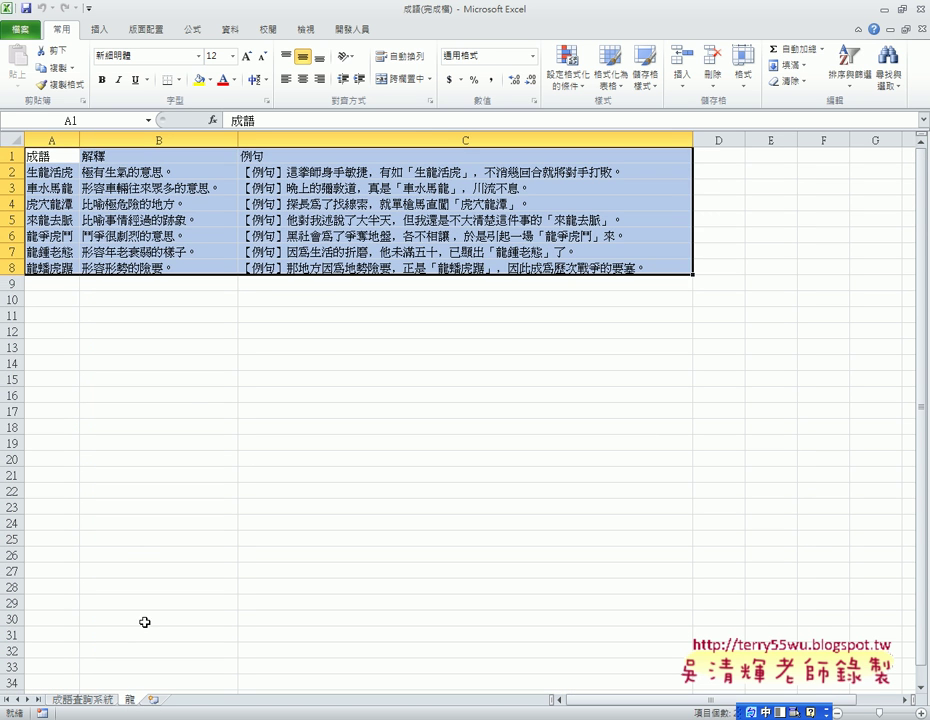
Select the seven 龍 results in A2:C8, then switch back to the browser.
click(42, 172)
drag(42, 172, 433, 268)
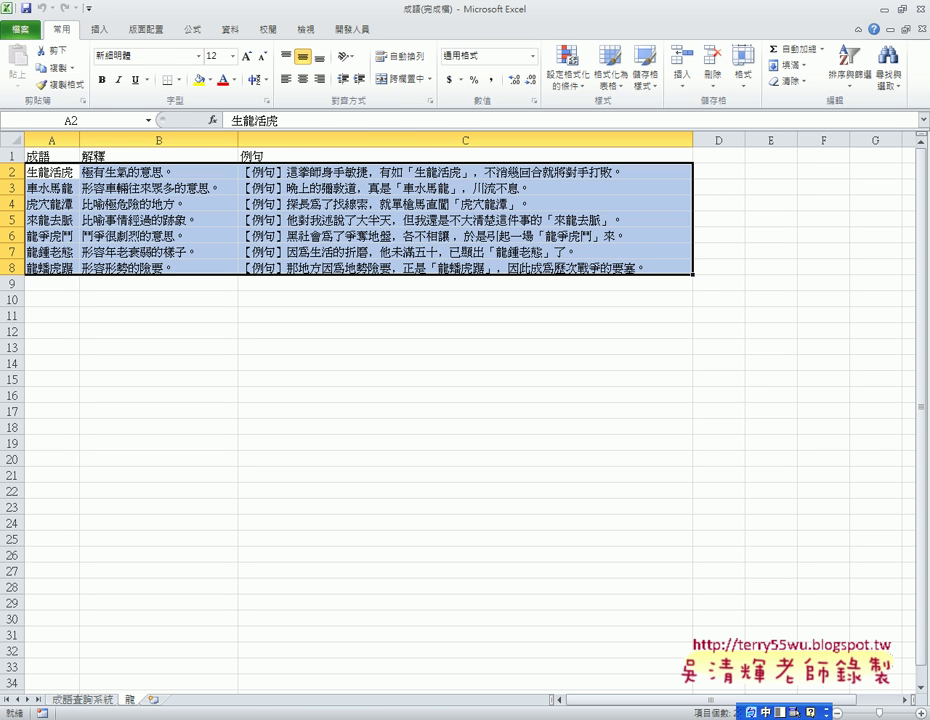
key(alt+Tab)
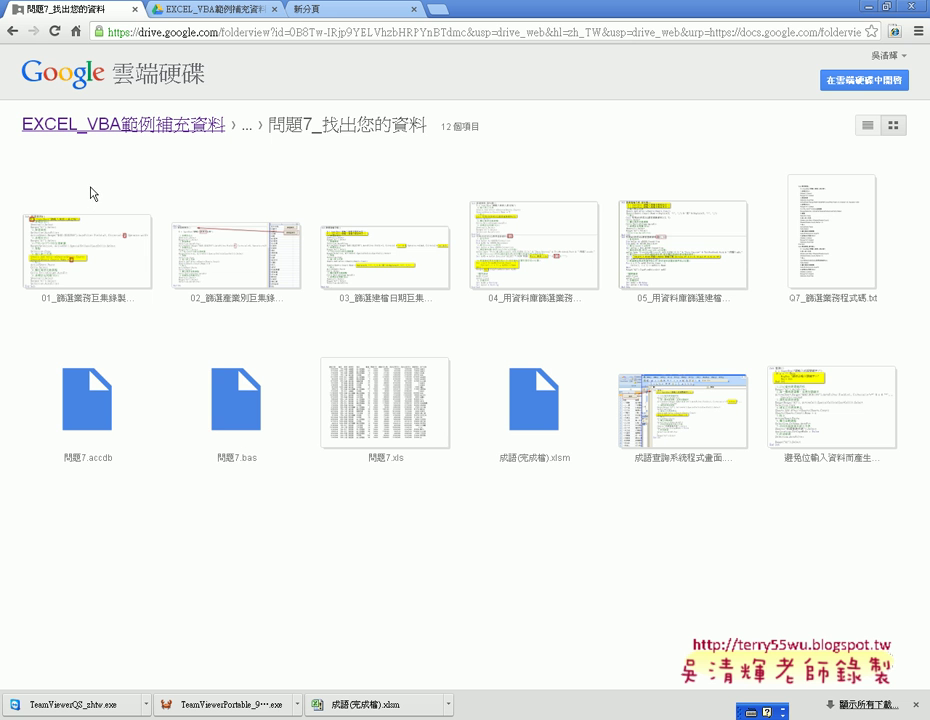
Return to the EXCEL_VBA範例補充資料 folder and preview 成語.txt.
click(136, 127)
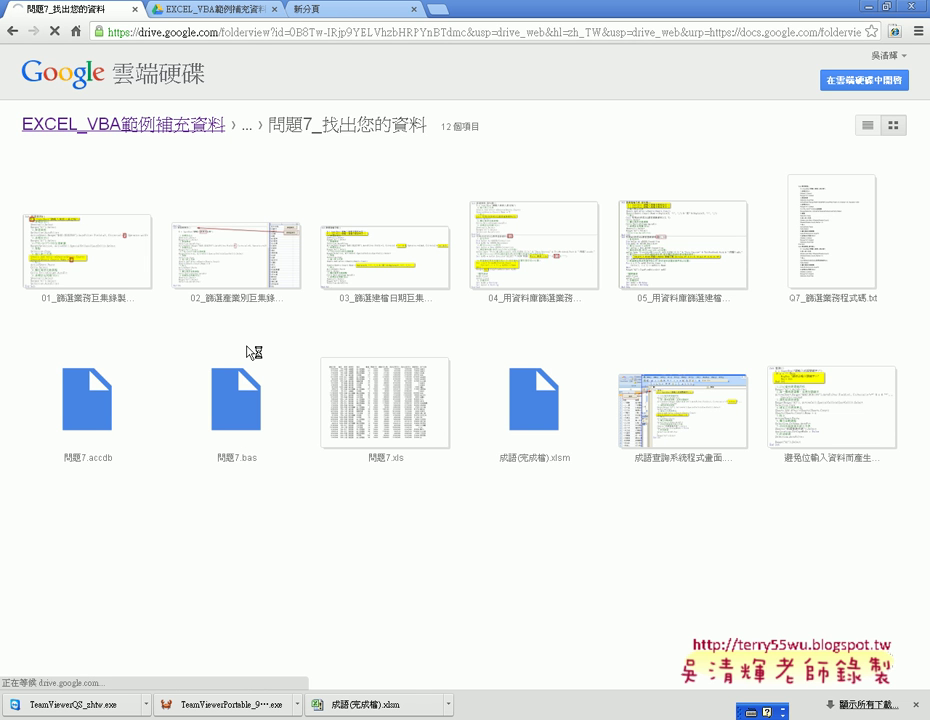
scroll(245, 353, down, 2)
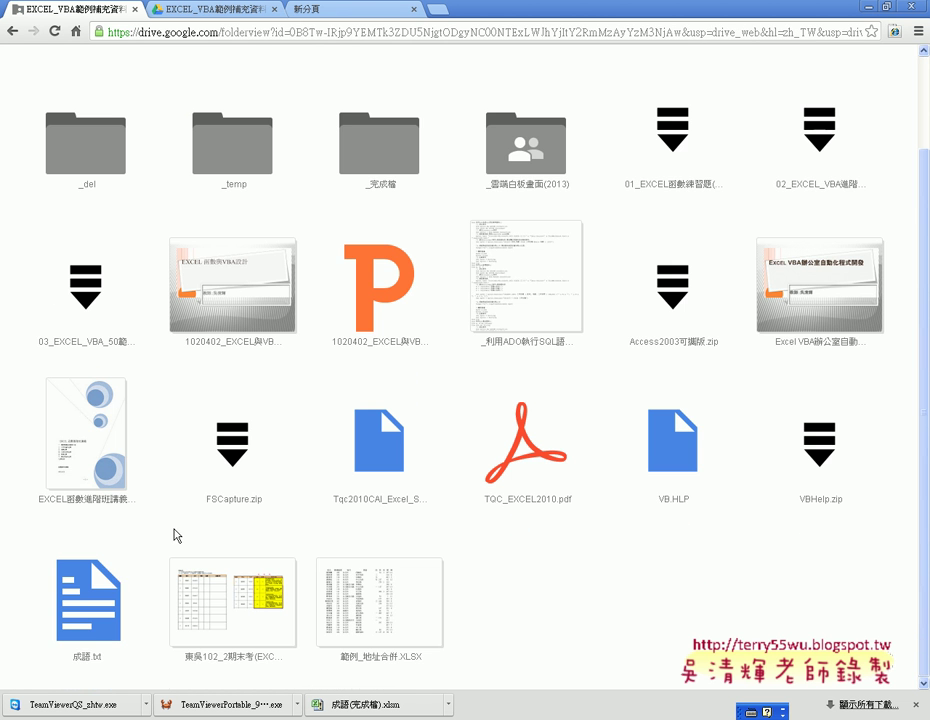
double_click(110, 589)
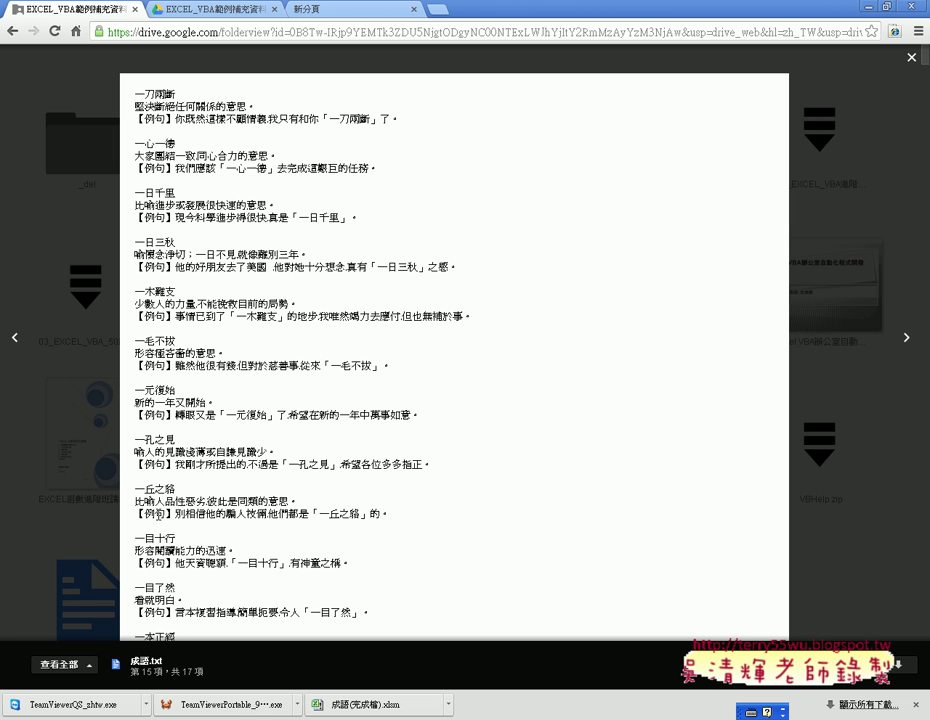
Download 成語.txt, check its idiom list in Notepad, then close Notepad.
click(899, 665)
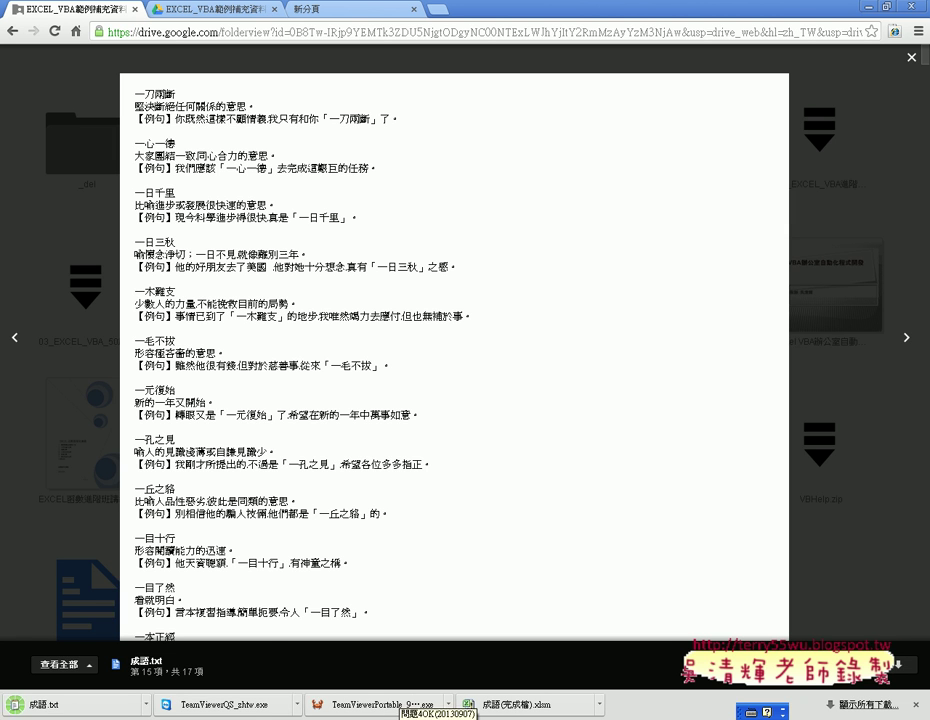
click(147, 704)
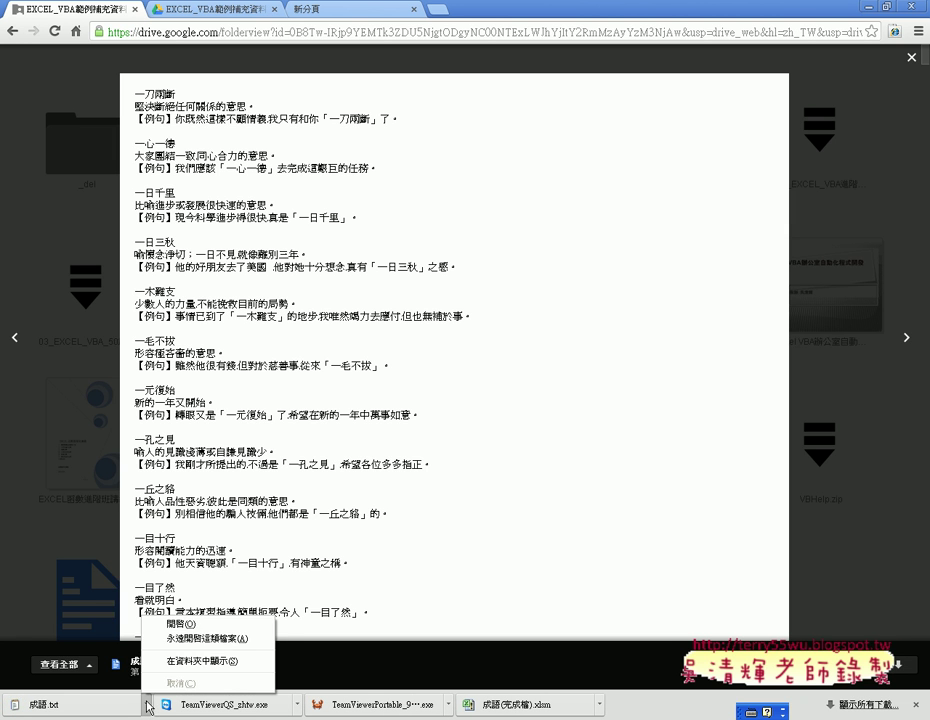
click(202, 625)
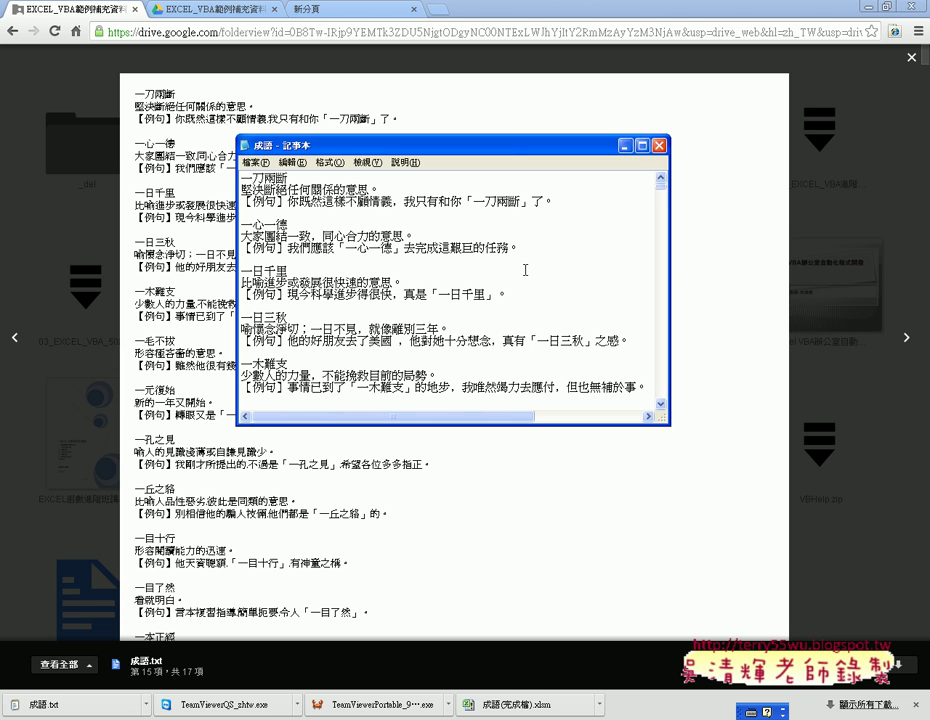
click(659, 146)
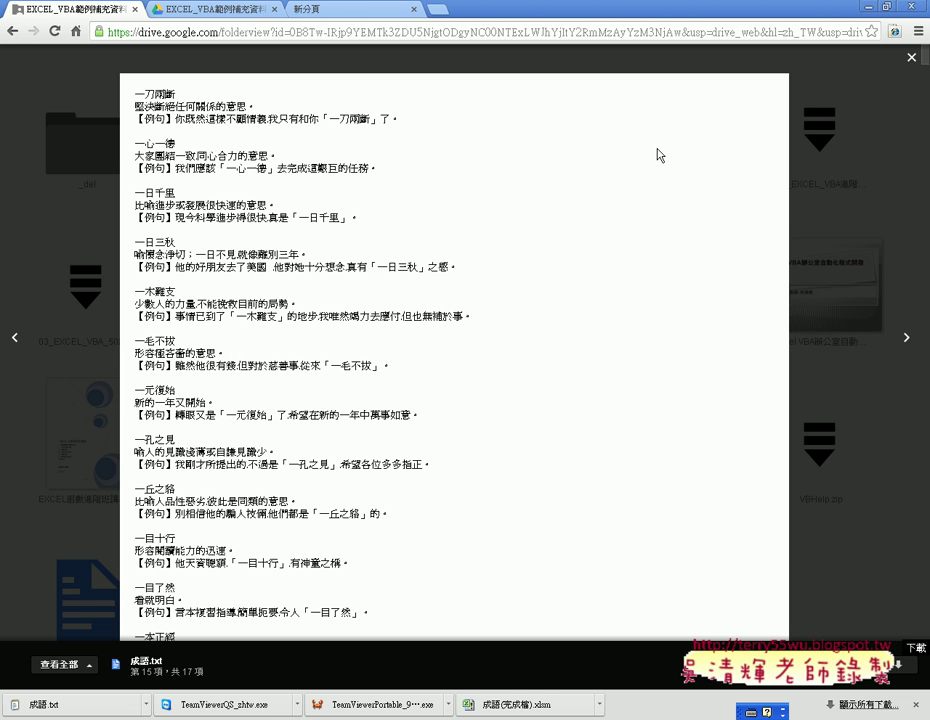
click(667, 47)
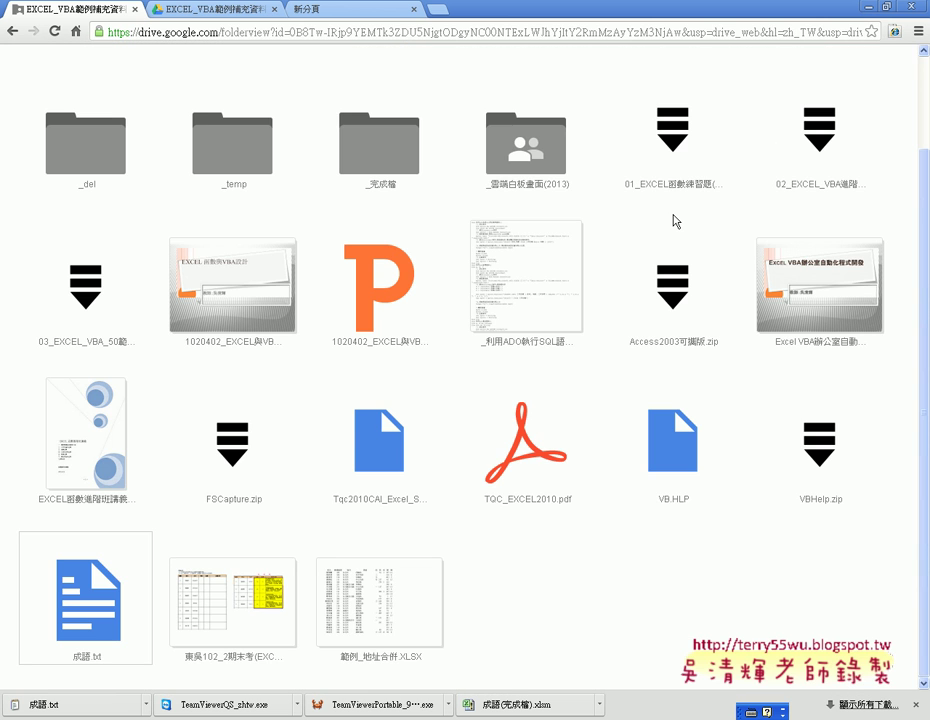